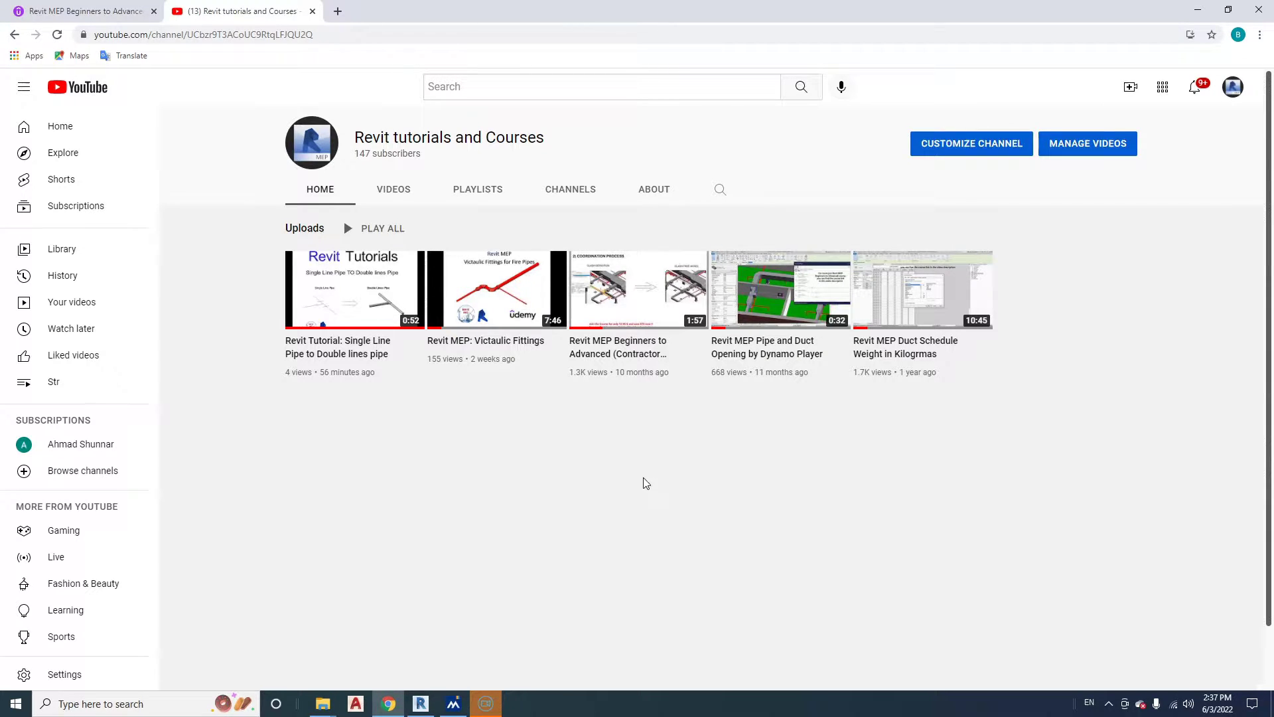
- Switch to the Udemy page for the Revit MEP Beginners to Advanced course
left_click(80, 11)
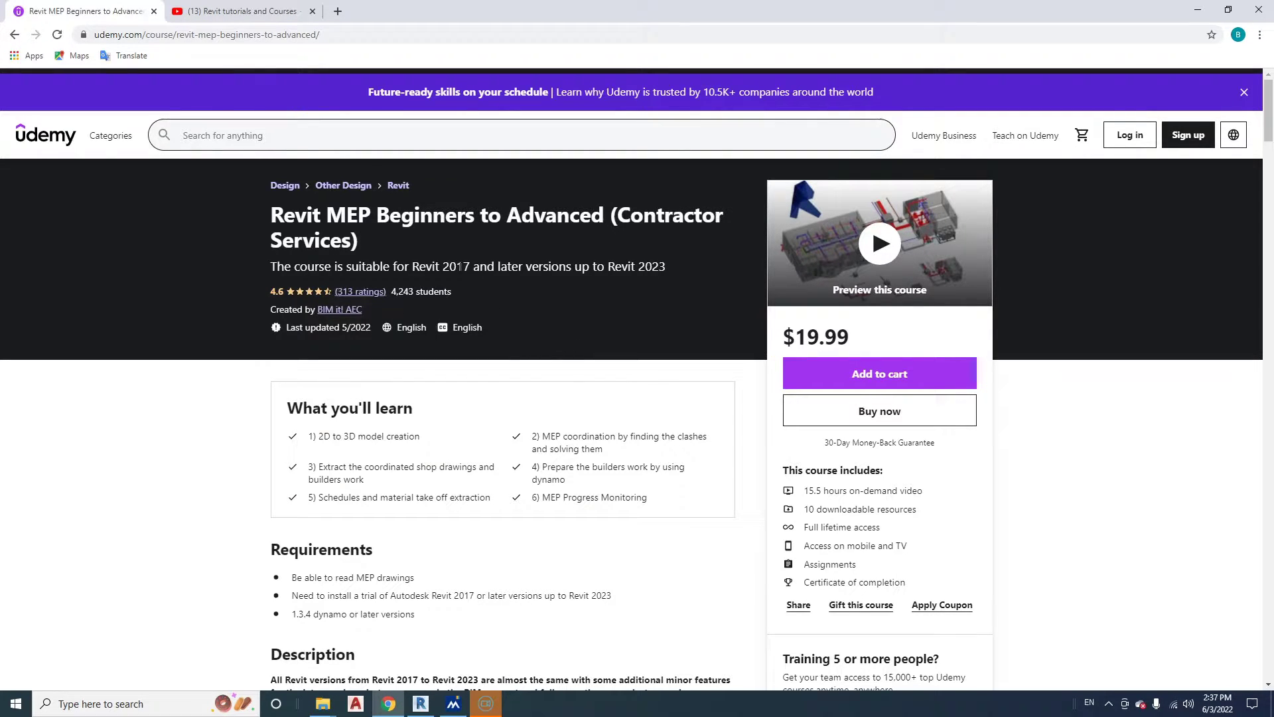
- Leave the Udemy course page and go back to the YouTube tab
left_click(322, 35)
left_click(253, 11)
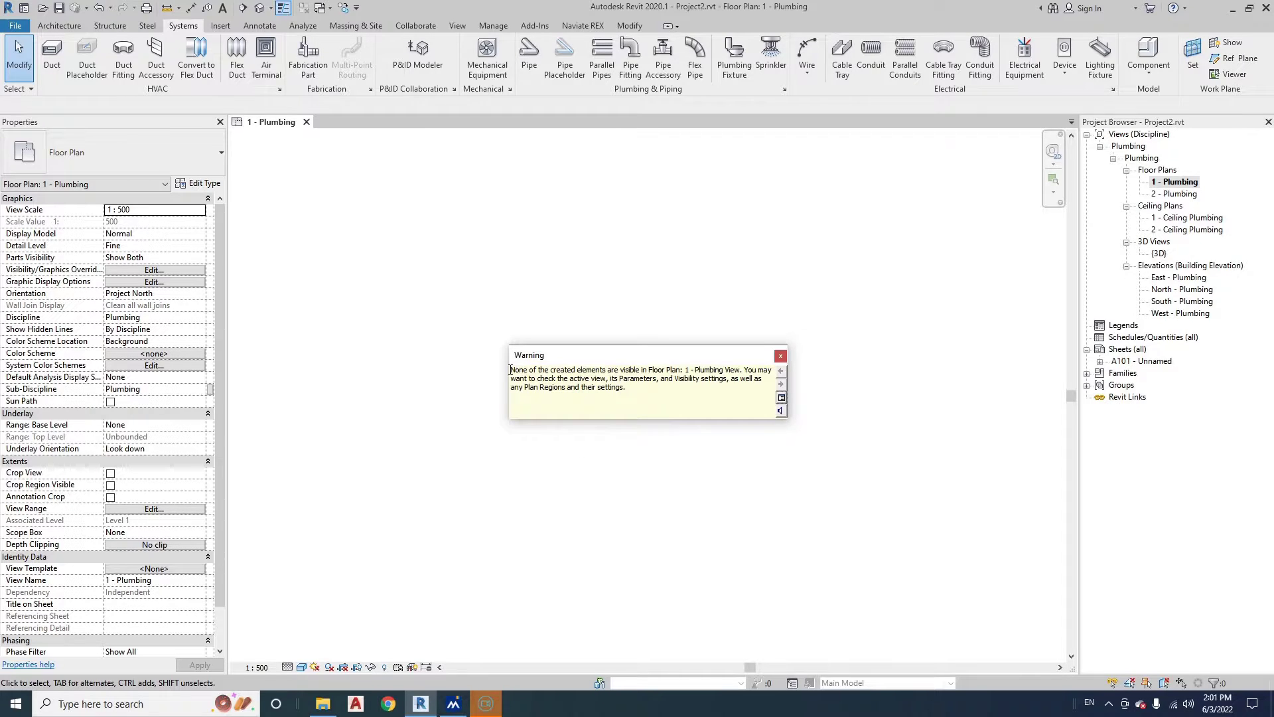
- Draw a Fire Pipes run in the 1 - Plumbing plan and cancel pipe placement
left_click_drag(511, 370, 641, 370)
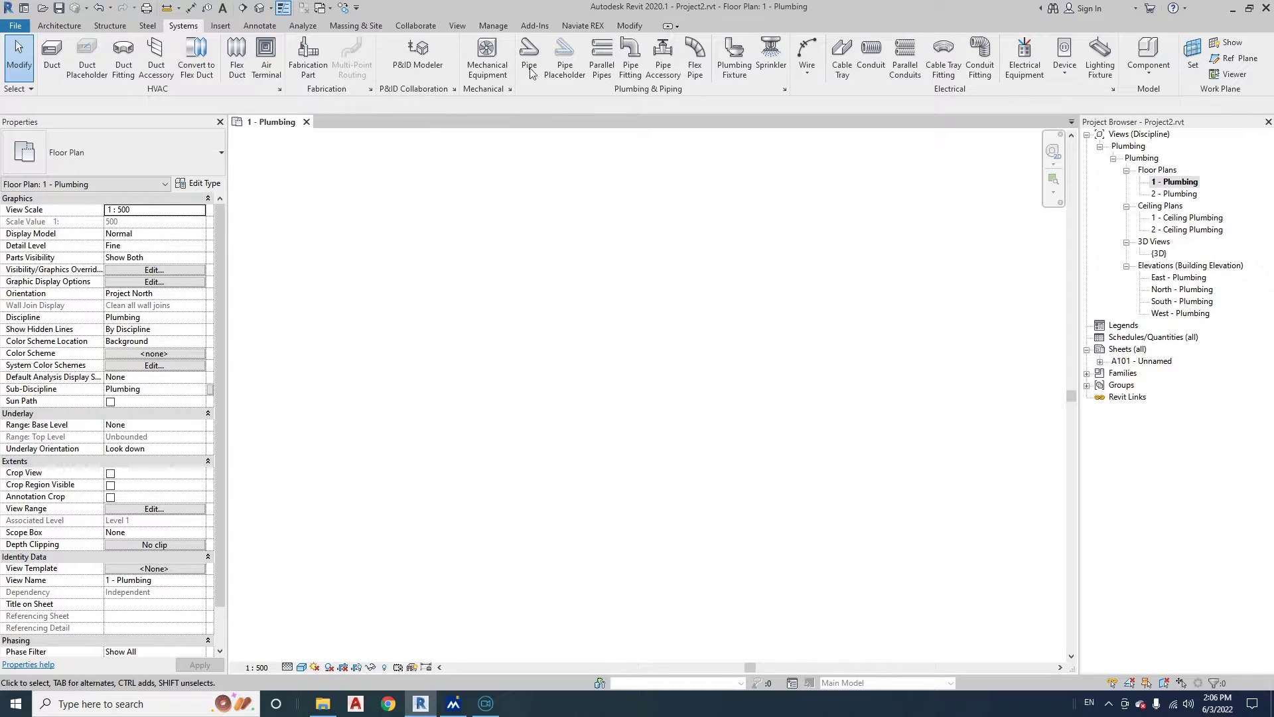
left_click(527, 54)
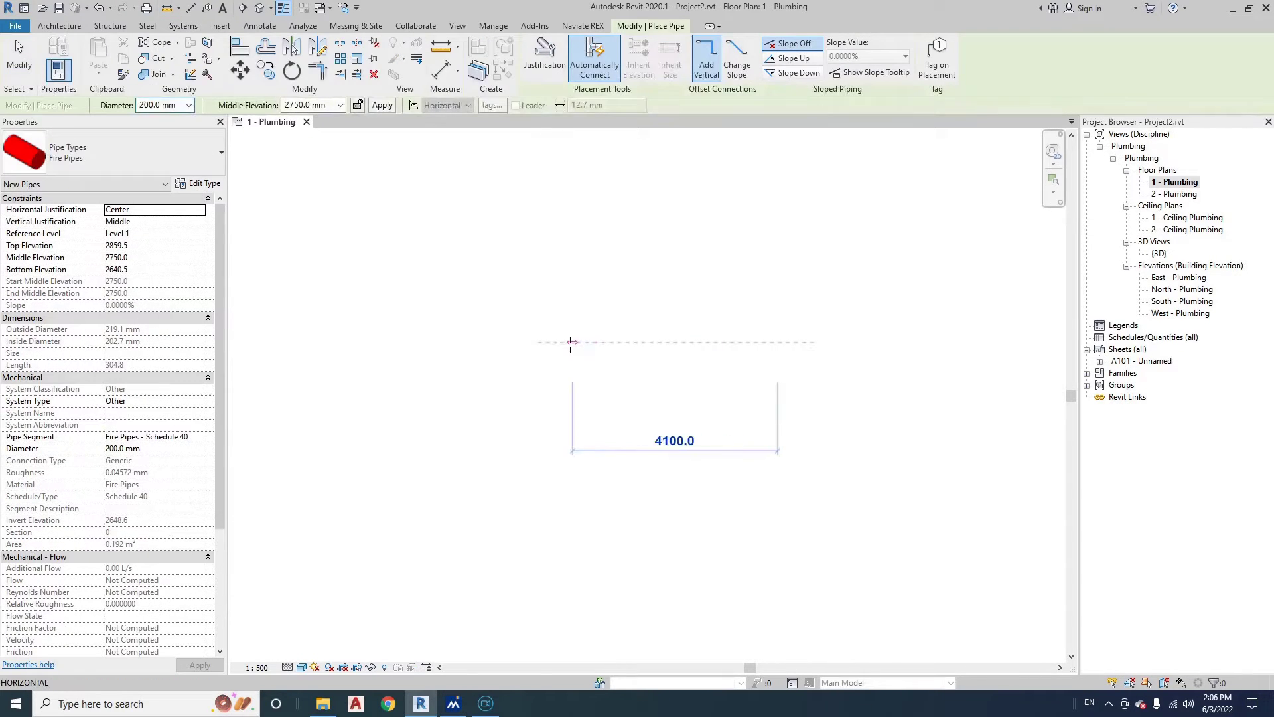
left_click(569, 344)
left_click(731, 403)
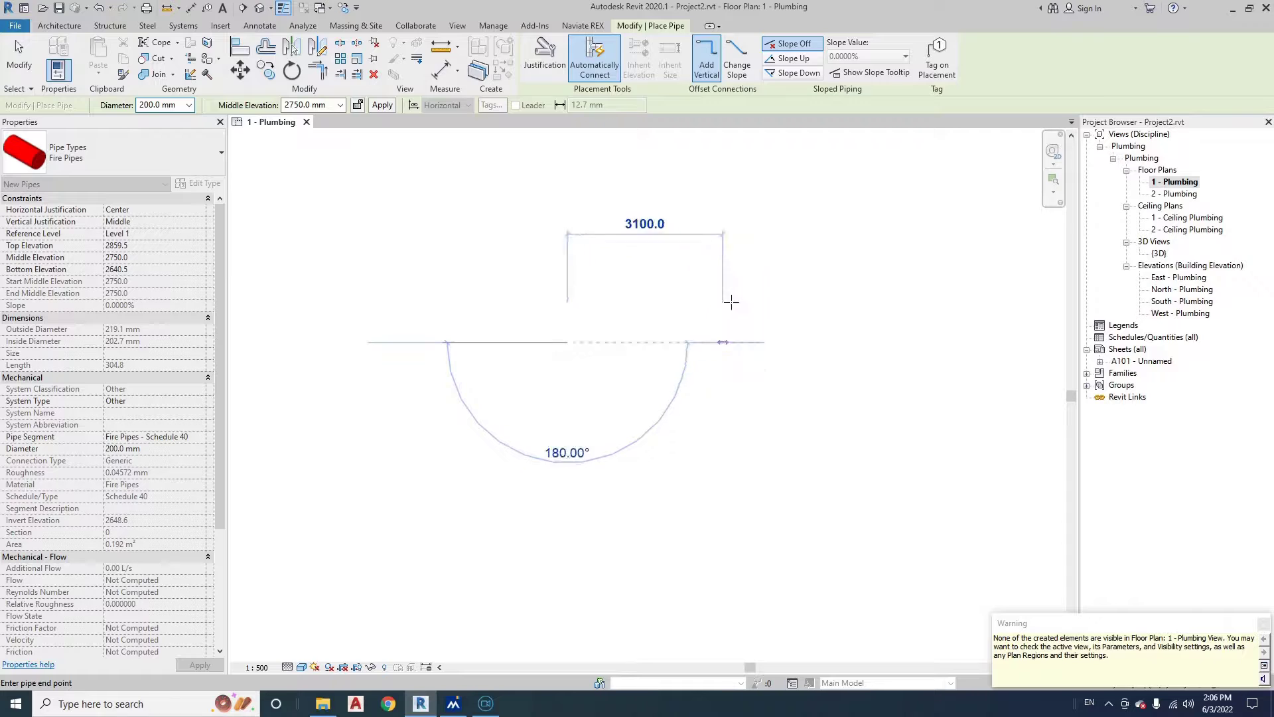
right_click(745, 323)
left_click(769, 330)
right_click(767, 235)
left_click(801, 242)
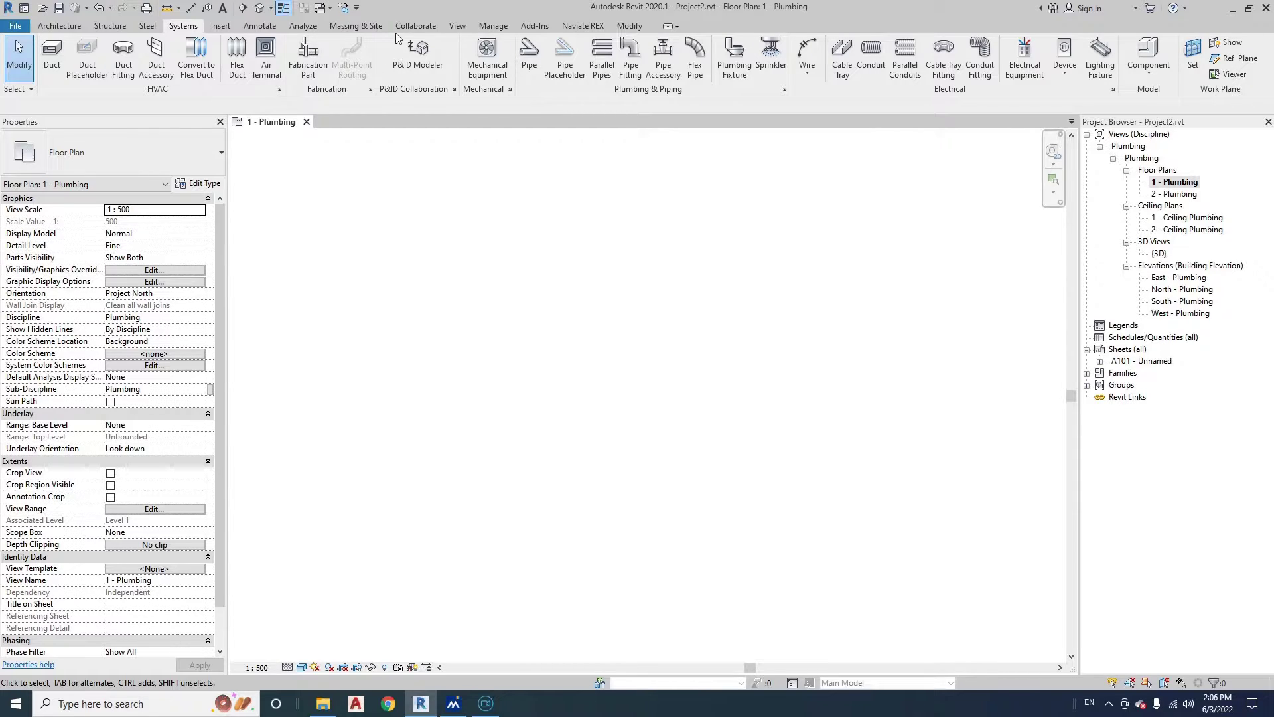
- Turn on the Pipes category in the 1 - Plumbing plan's Visibility/Graphics settings
left_click(459, 24)
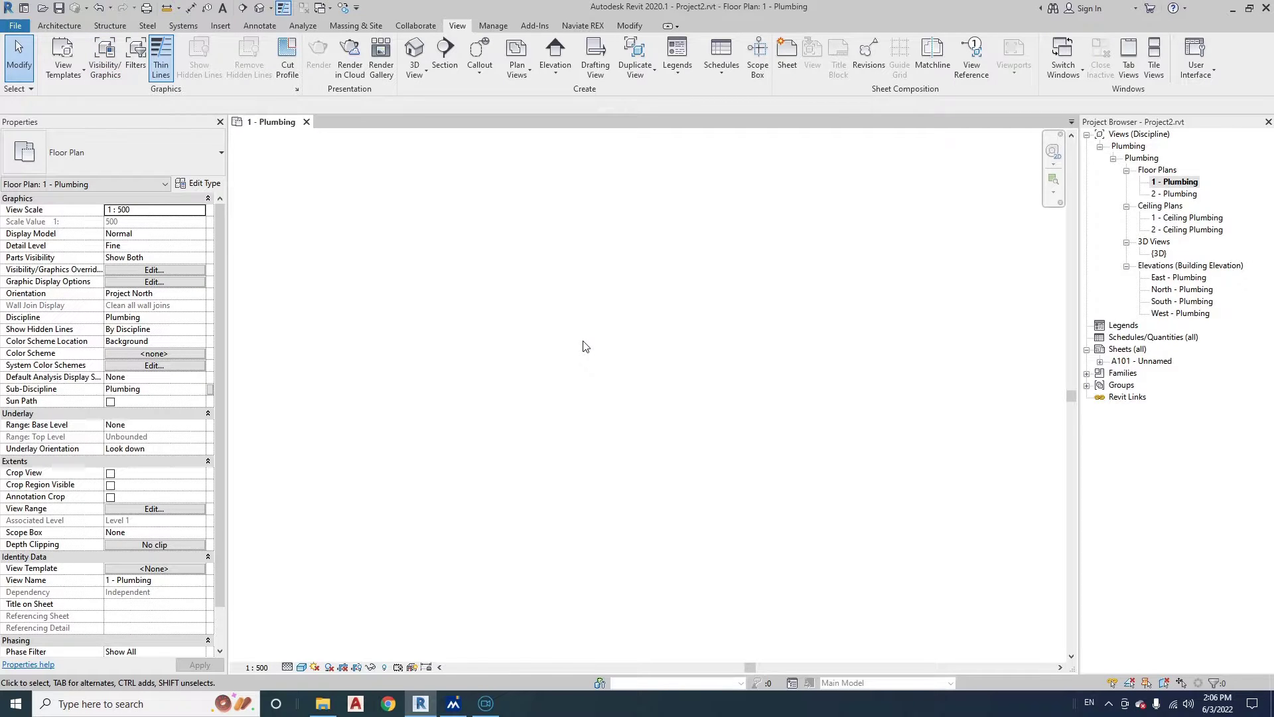
left_click(105, 57)
left_click(659, 338)
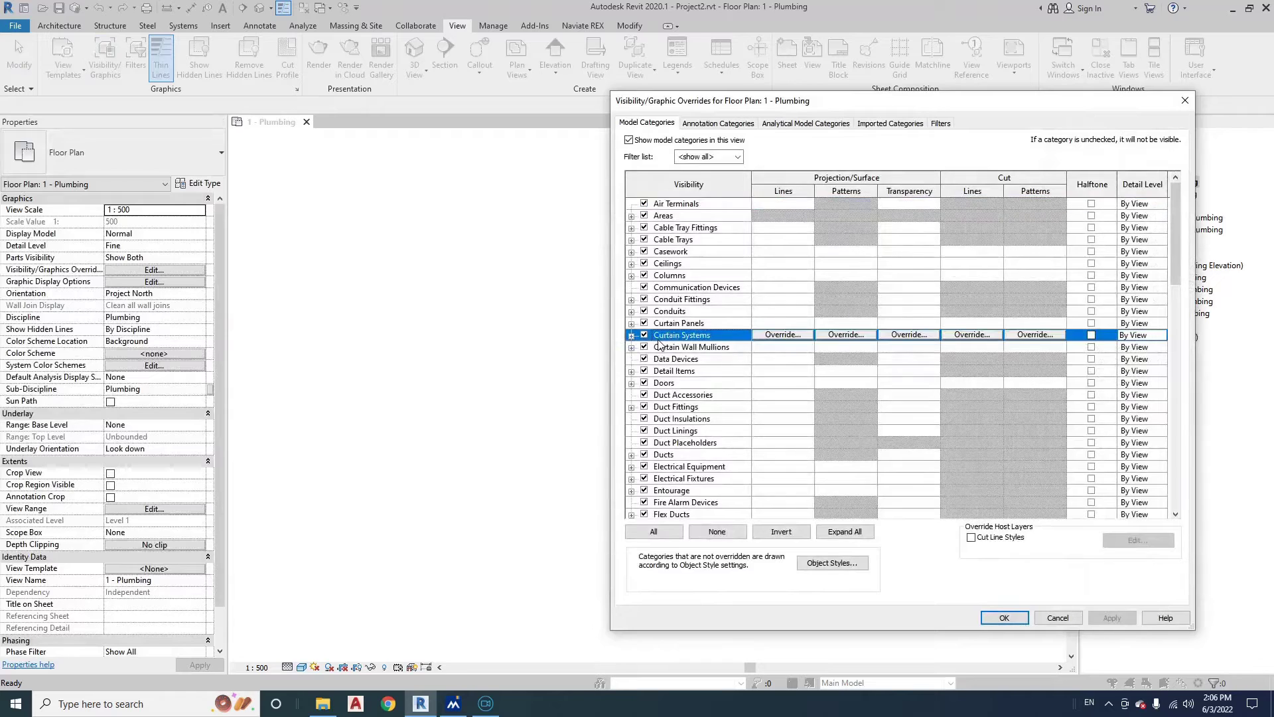
scroll(664, 399, "down", 7)
left_click(671, 444)
scroll(671, 445, "down", 2)
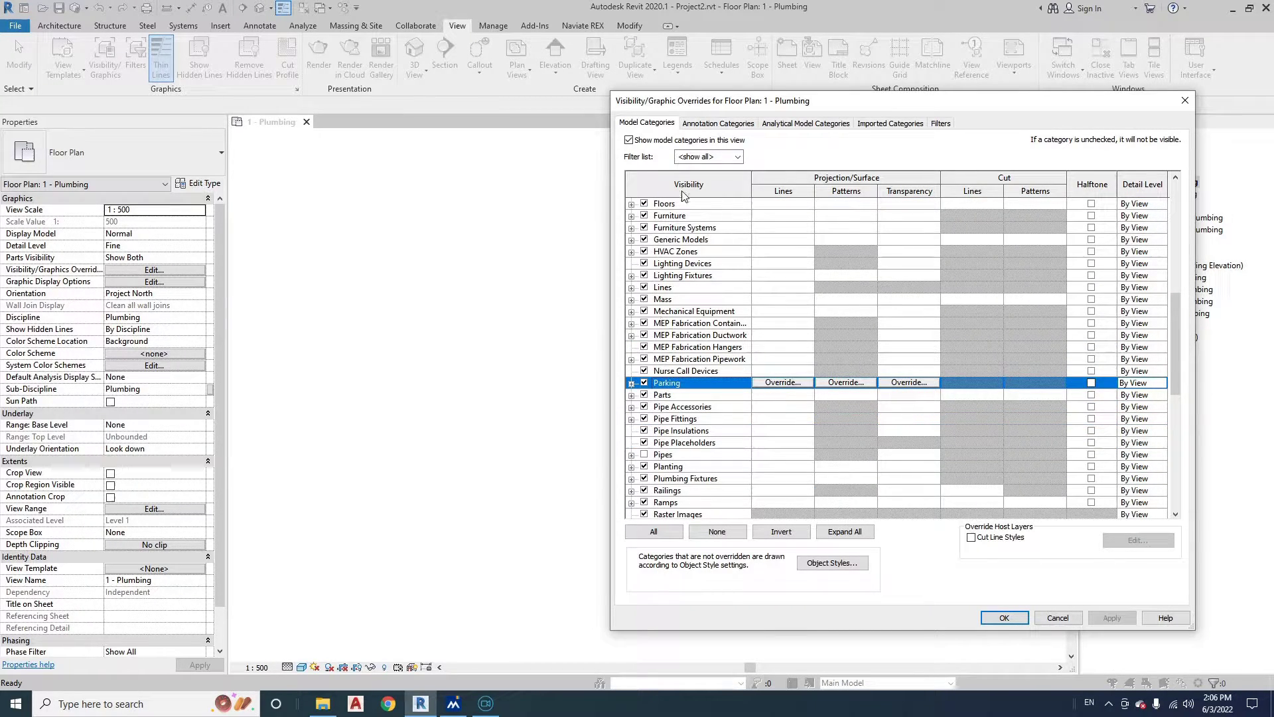
left_click(645, 456)
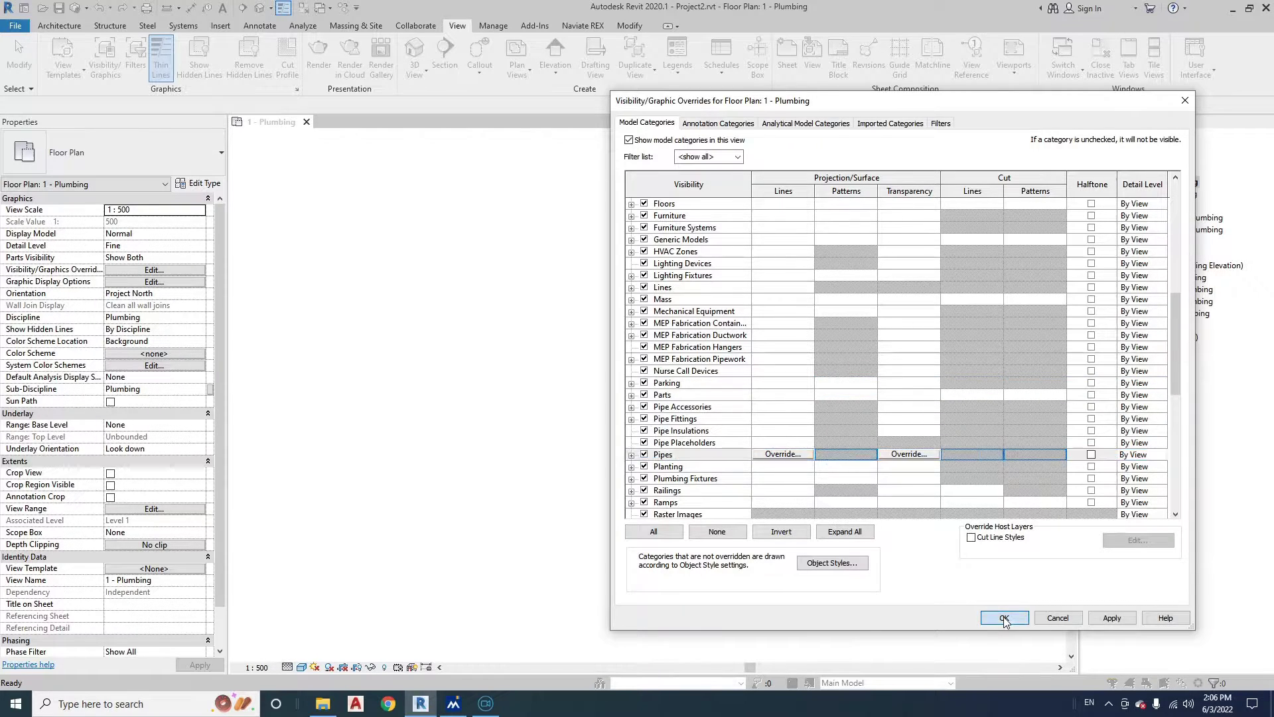
left_click(1004, 617)
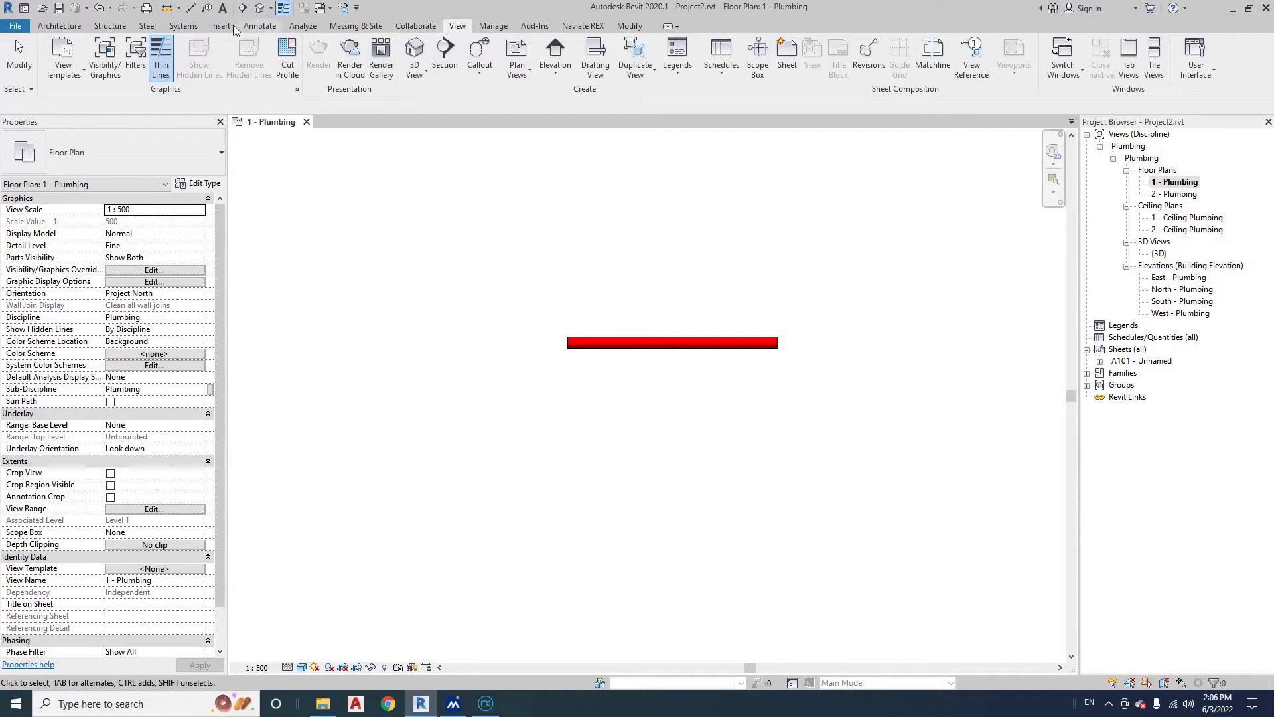
- Draw a second 3600 Fire Pipes run below the first one
left_click(183, 25)
left_click(529, 56)
left_click(778, 428)
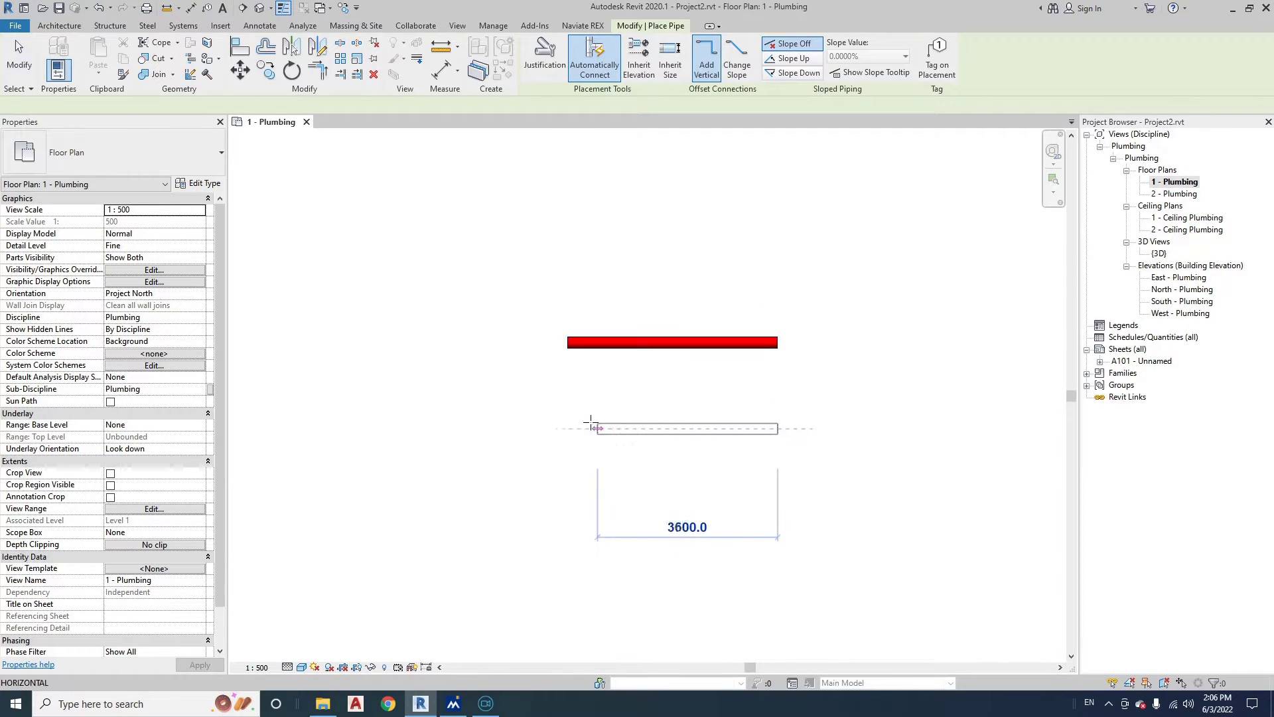
left_click(577, 428)
key("v")
key("v")
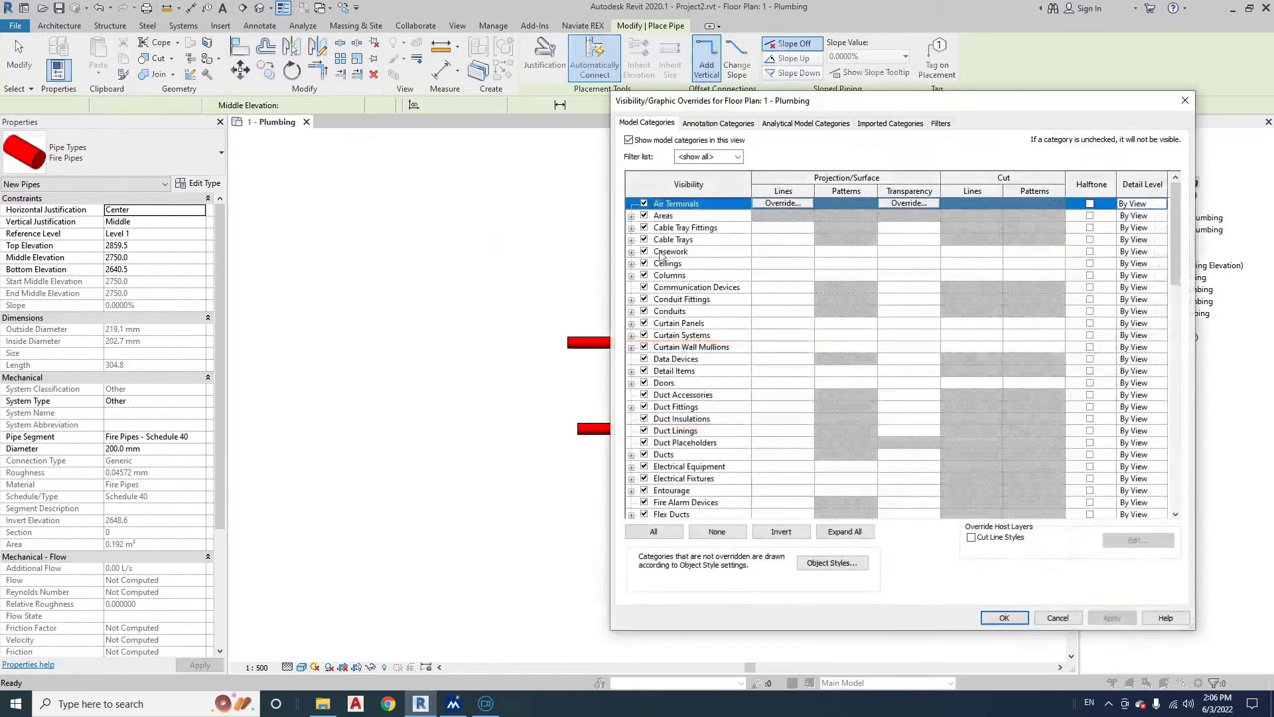
key("Escape")
key("Escape")
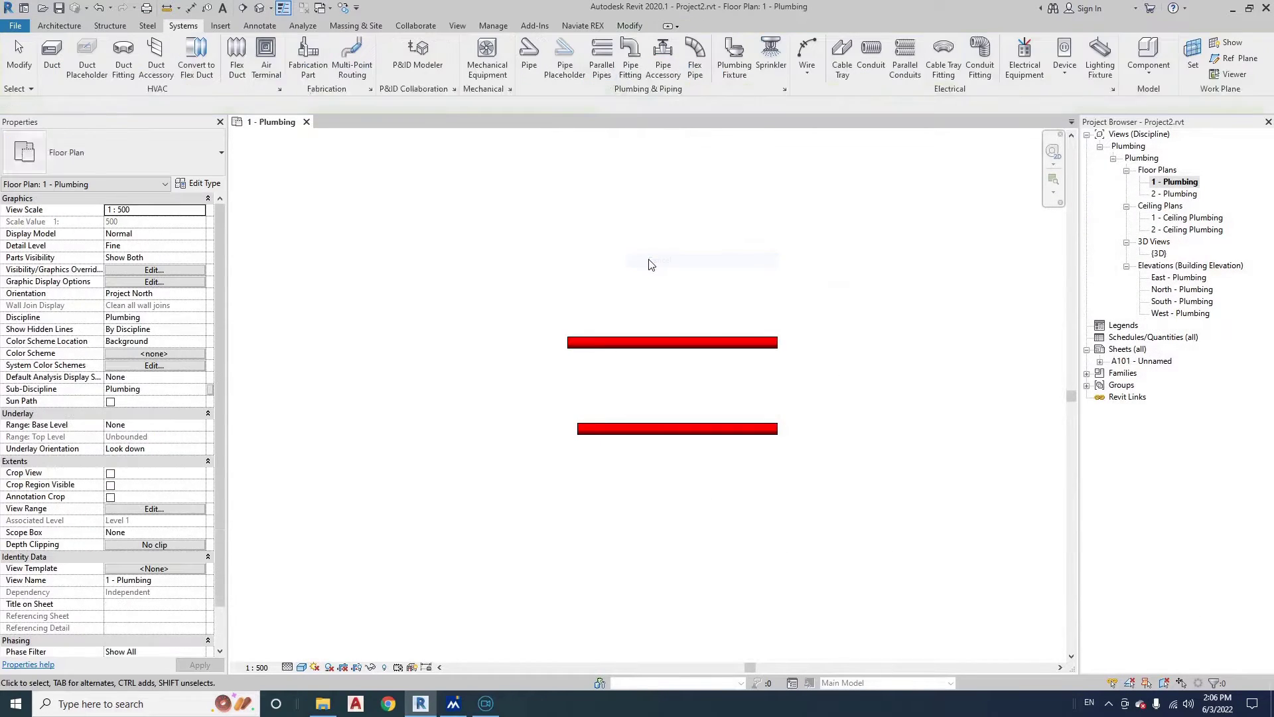
- Draw a Standard pipe on the Domestic Cold Water system below the fire pipes
left_click(529, 57)
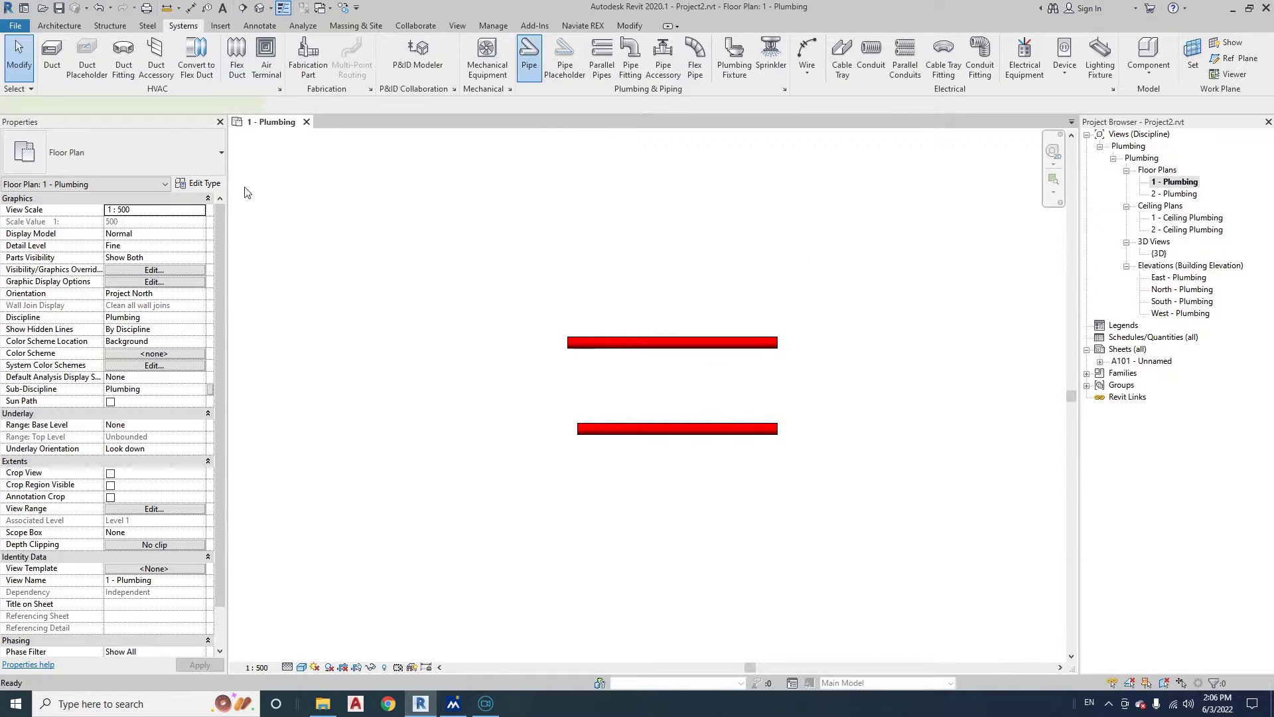
left_click(129, 161)
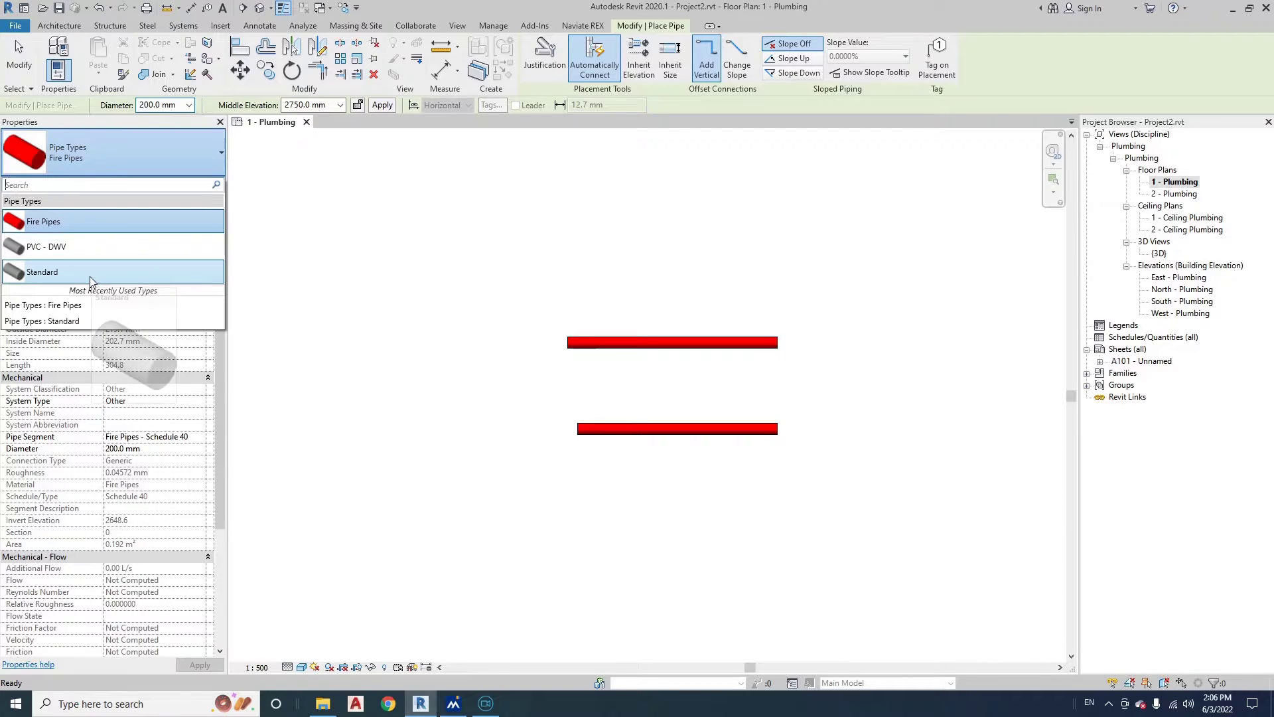
left_click(55, 274)
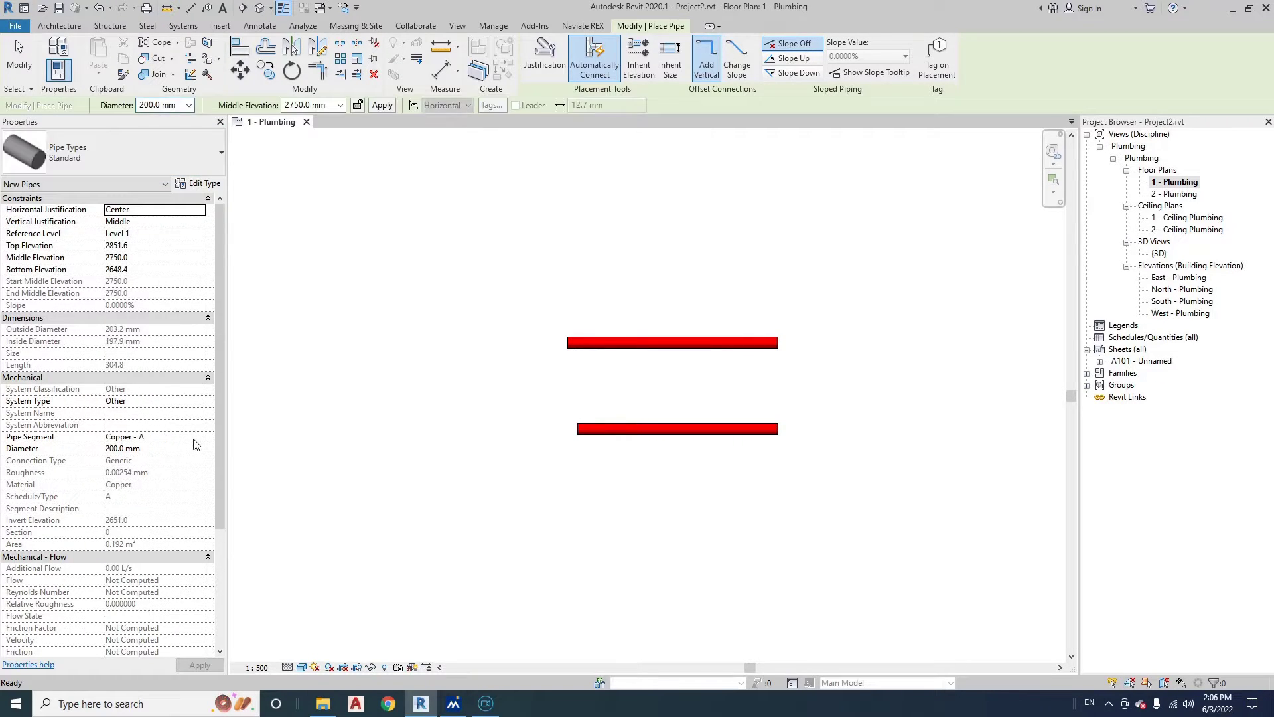
left_click(201, 402)
scroll(152, 431, "up", 3)
left_click(140, 414)
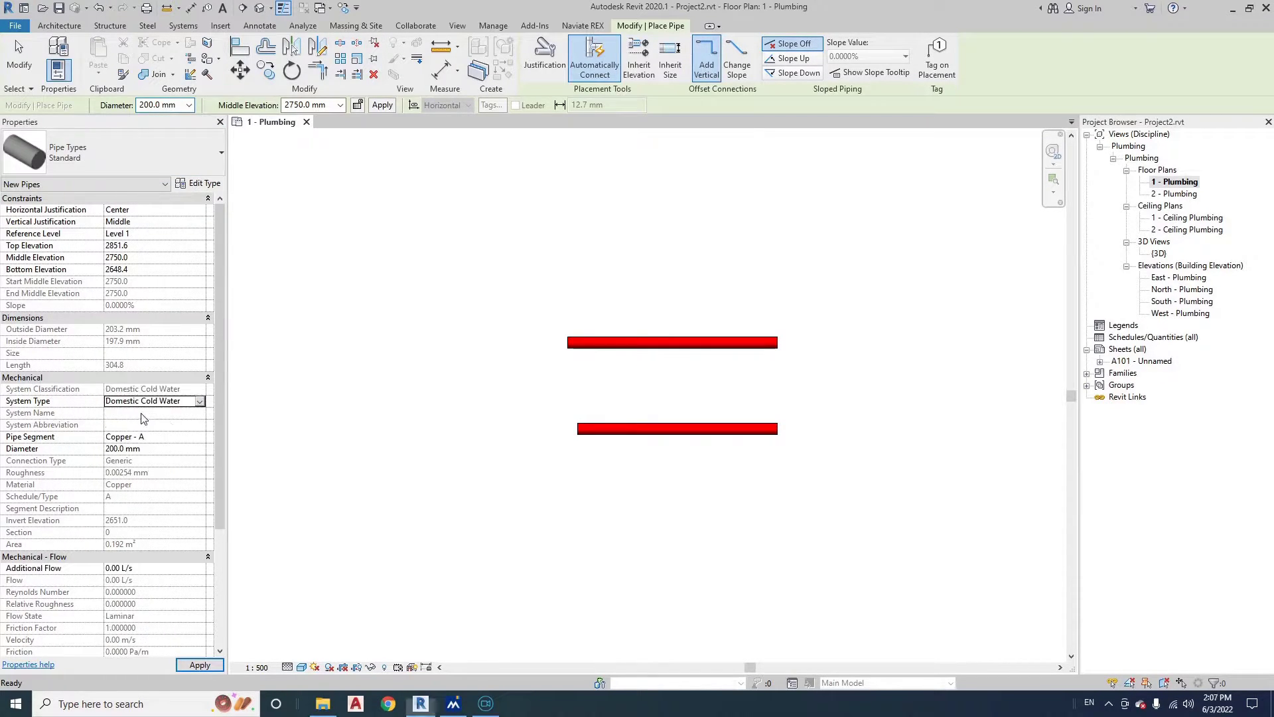
left_click(739, 490)
left_click(457, 492)
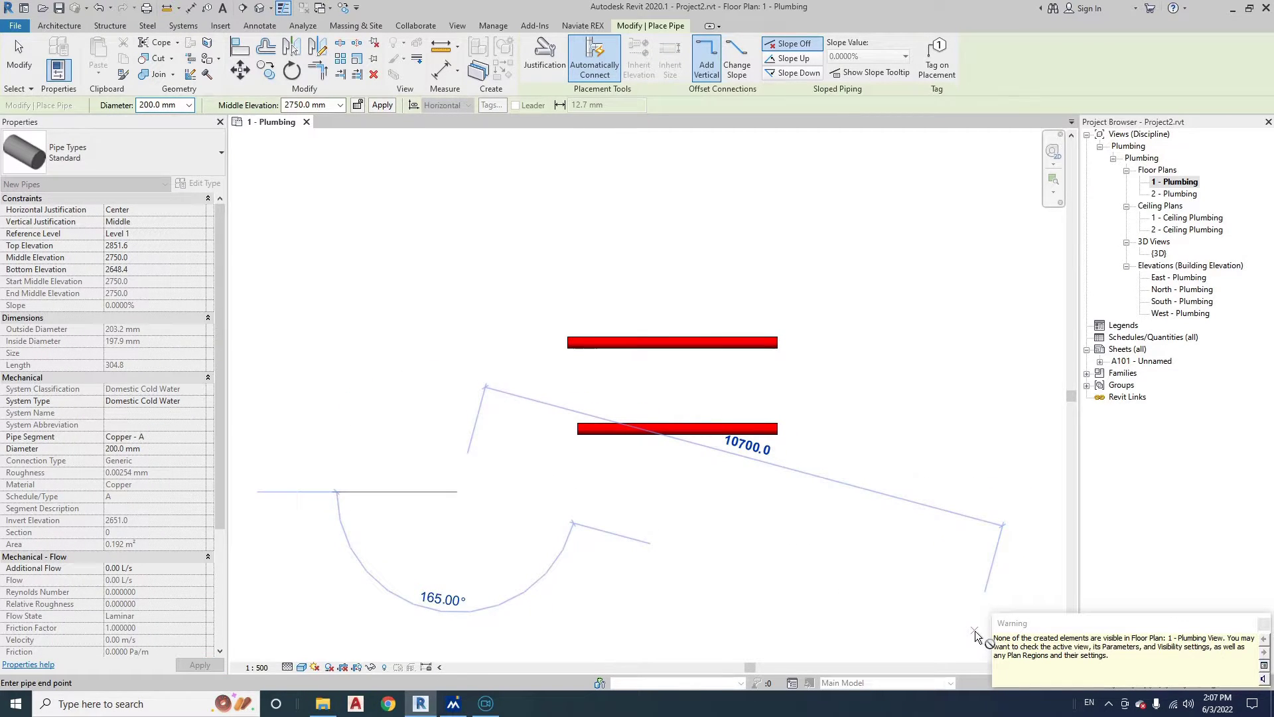
key("Escape")
key("Escape")
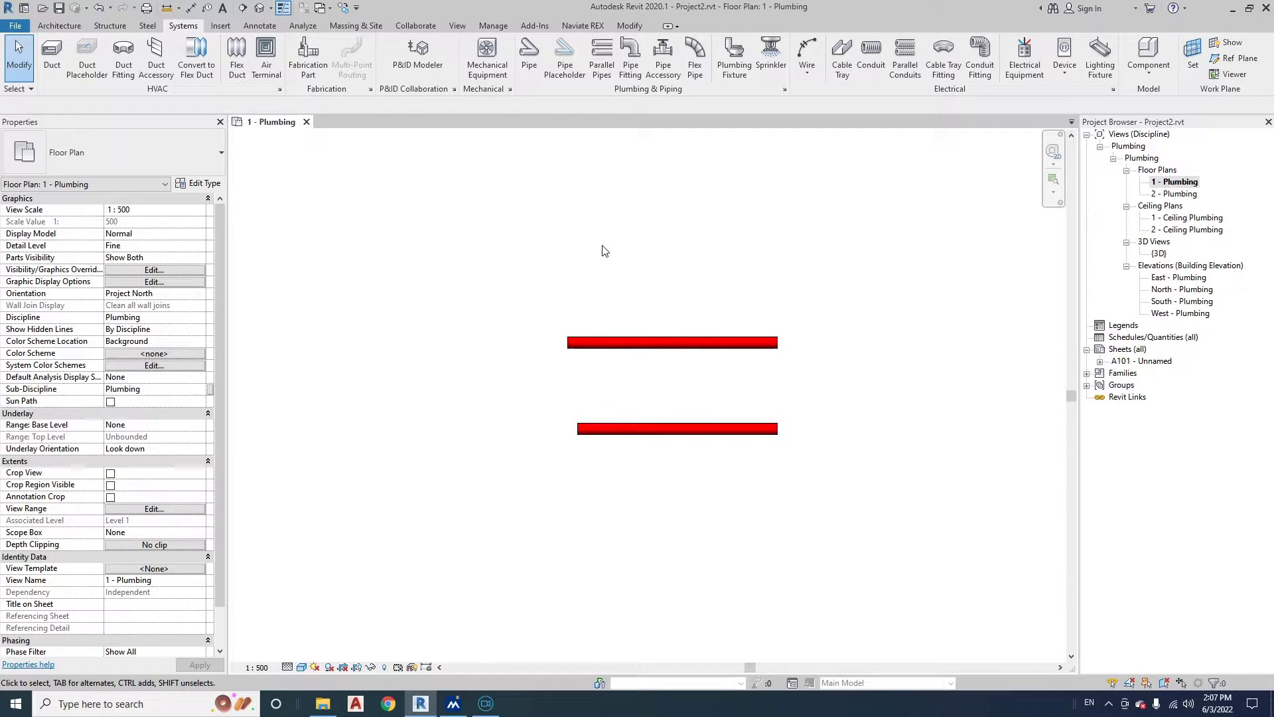
- Turn on visibility of the Domestic filter in the plan's Visibility/Graphics Filters
left_click(456, 25)
left_click(112, 55)
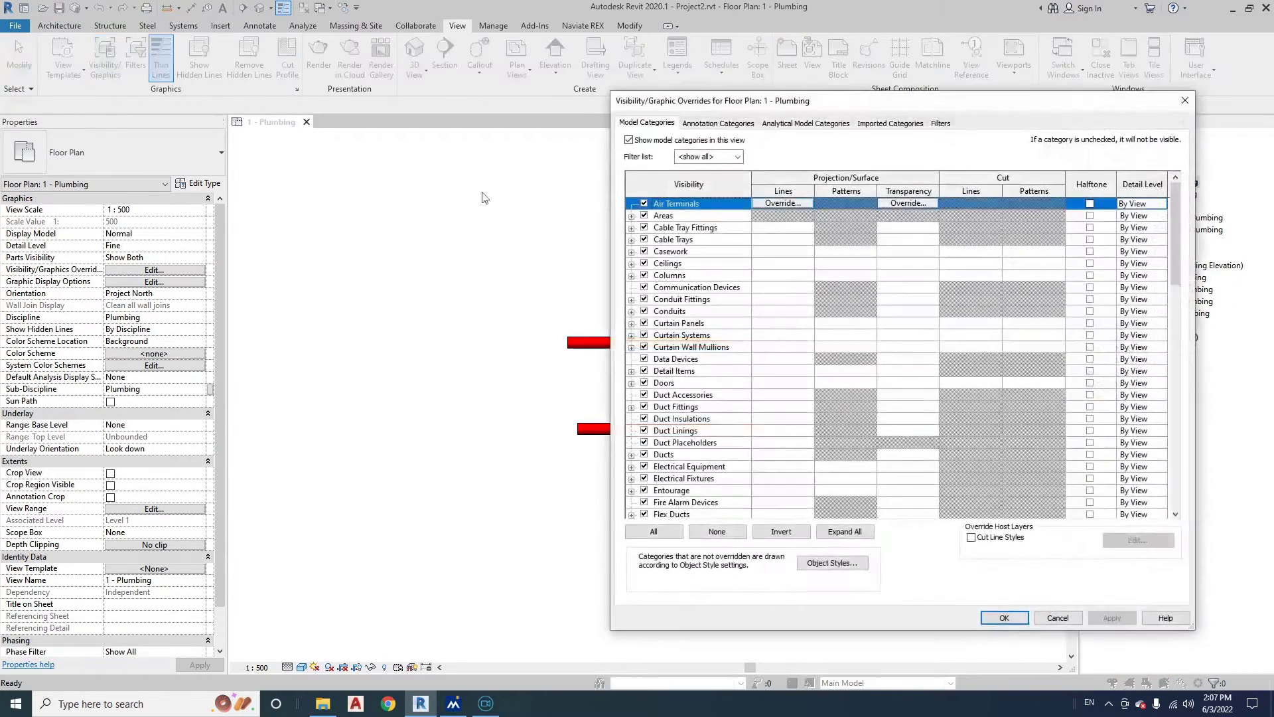
left_click(942, 124)
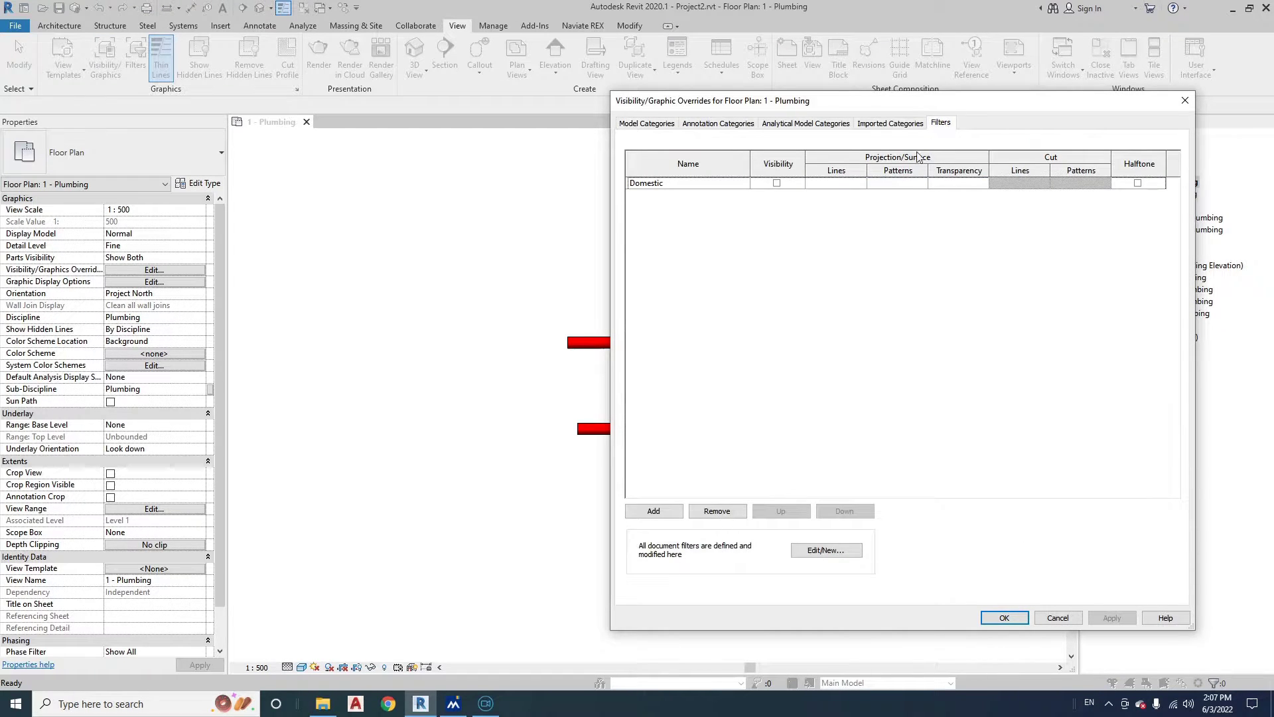
left_click(776, 183)
left_click(1004, 618)
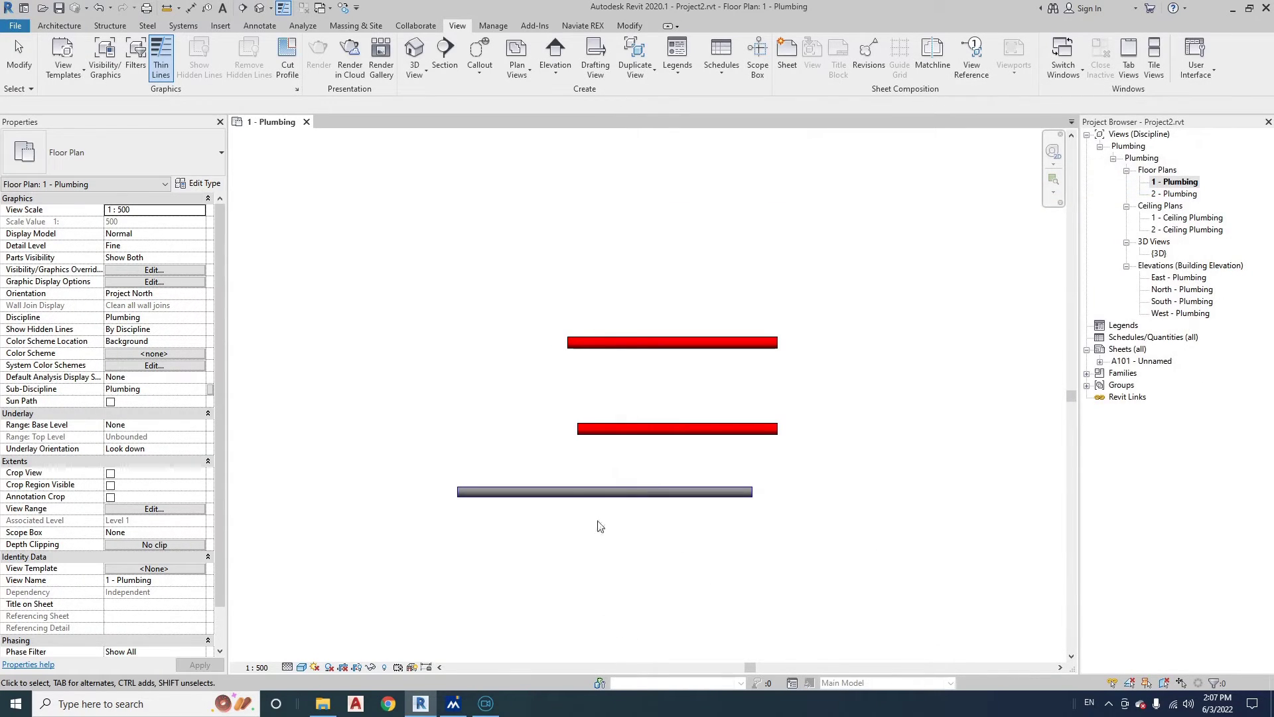
left_click(186, 26)
- Draw a Domestic Hot Water pipe below the grey cold water pipe
left_click(529, 60)
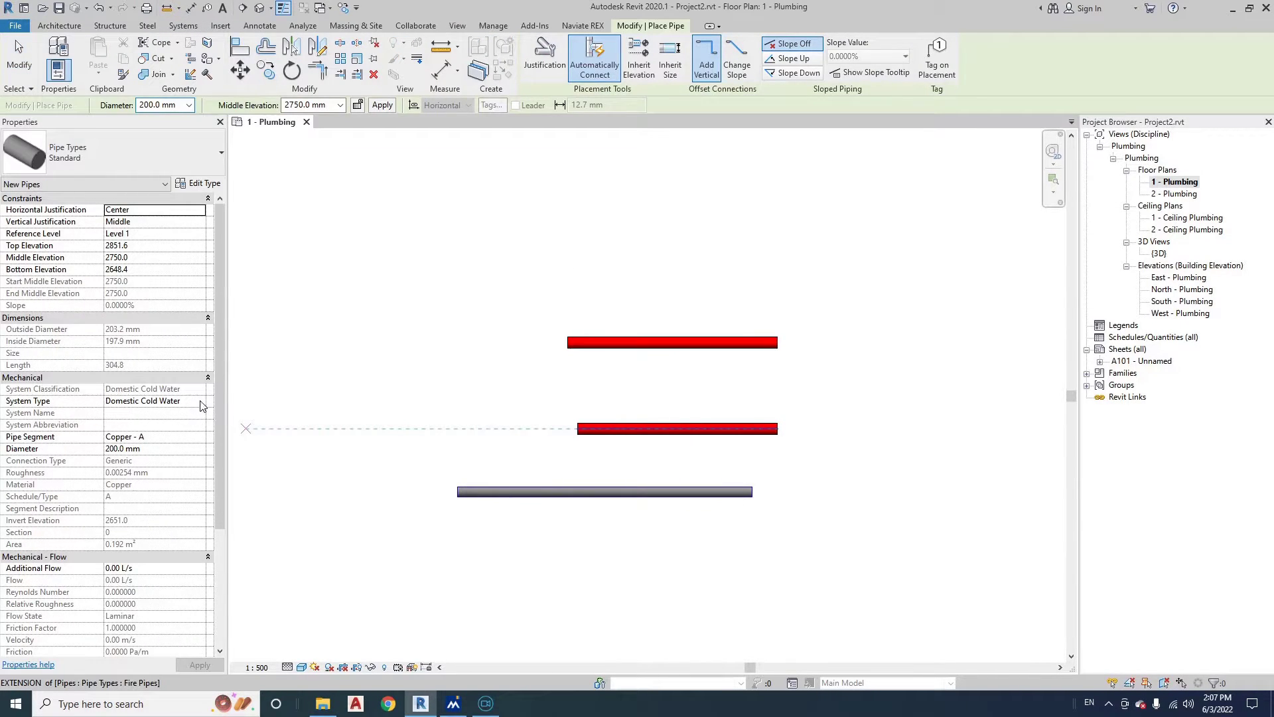
left_click(202, 401)
left_click(153, 425)
left_click(730, 572)
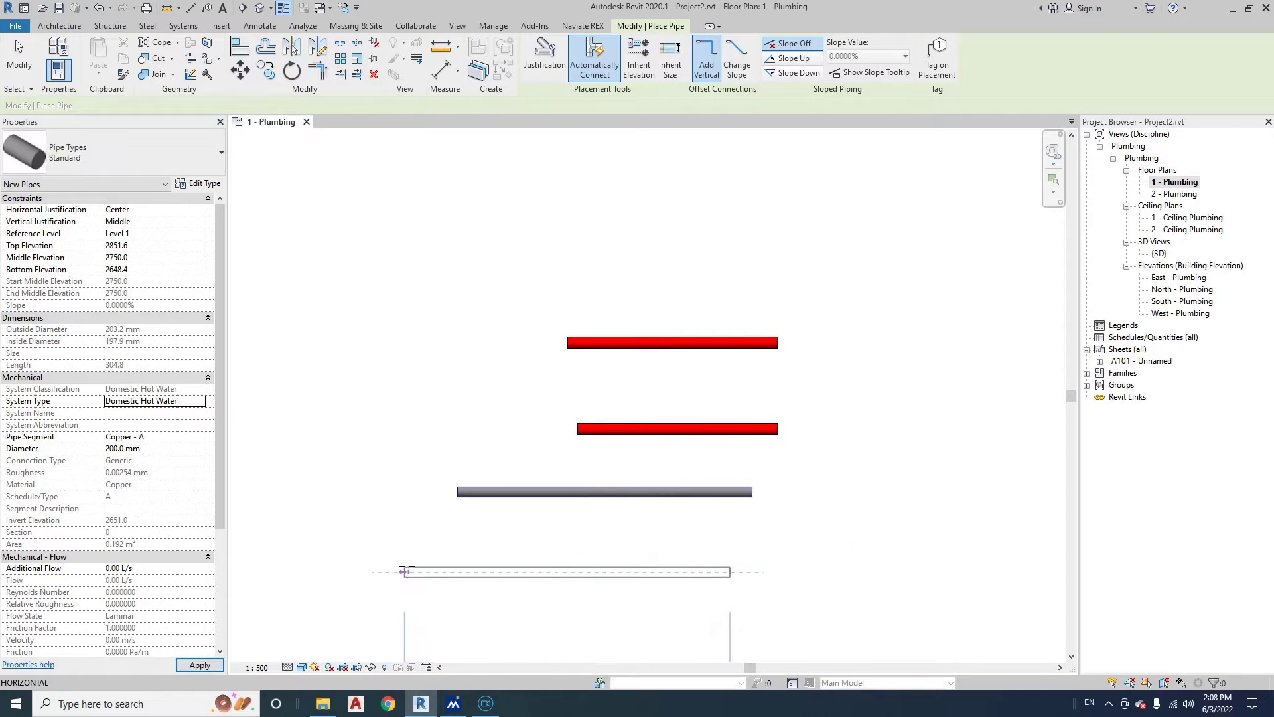
left_click(405, 571)
right_click(443, 376)
left_click(540, 382)
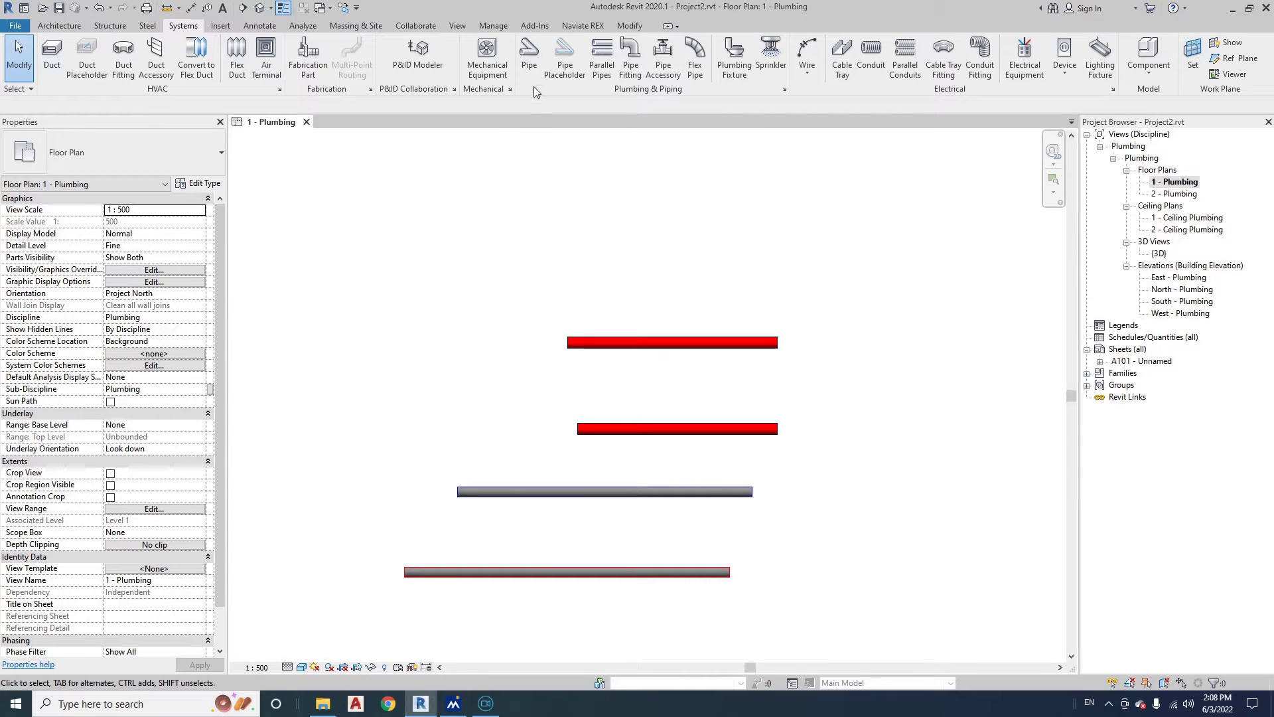
- Place another pipe at 3200 middle elevation near the top of the plan
left_click(528, 59)
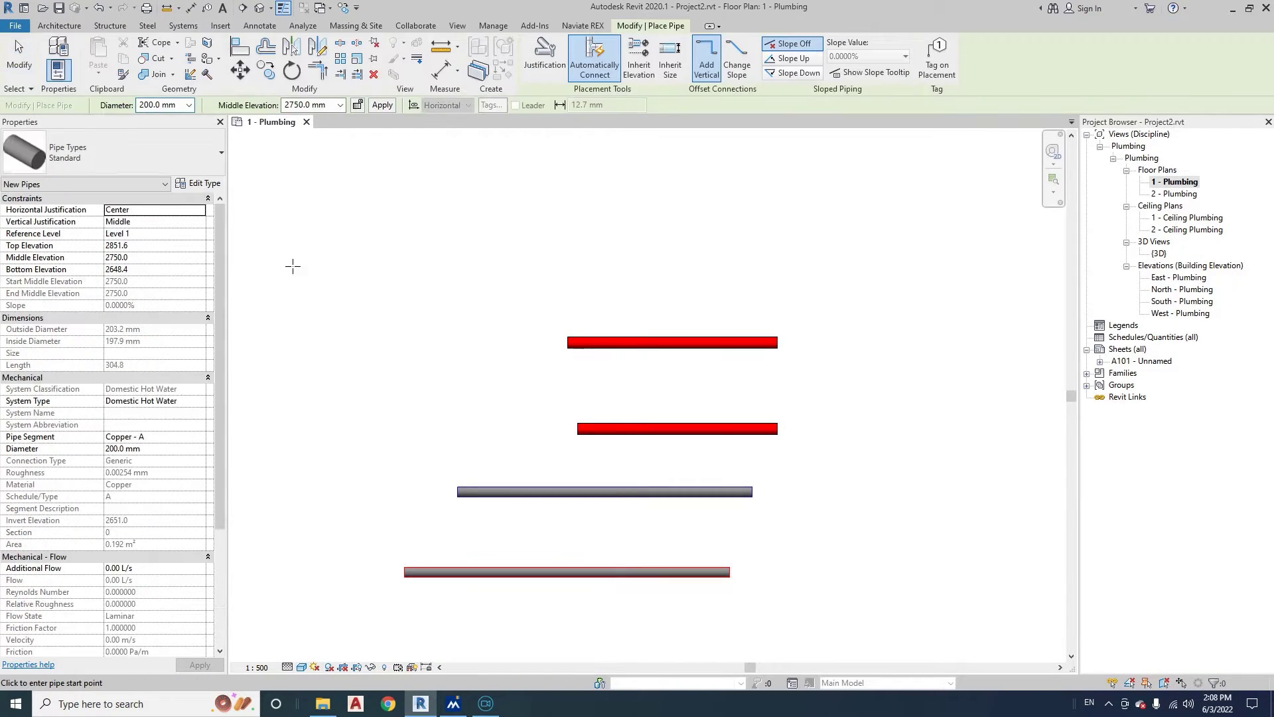
left_click(147, 258)
type("320")
key("Return")
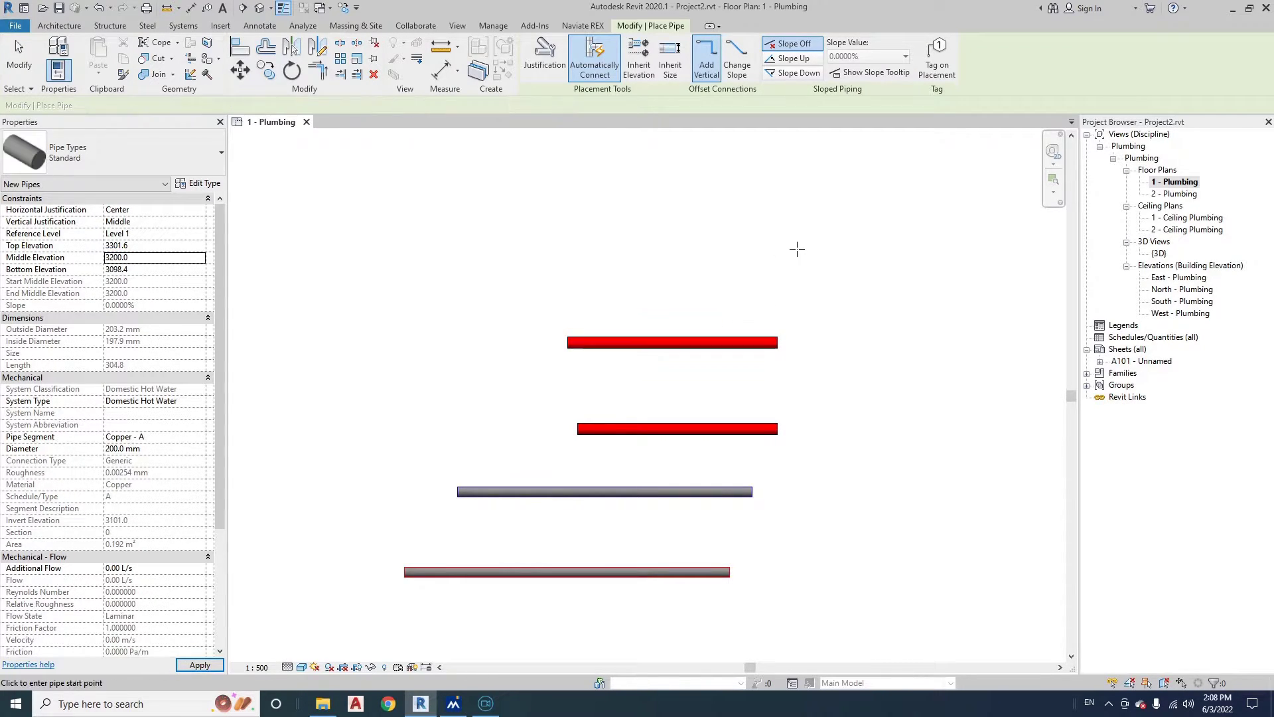
left_click(463, 239)
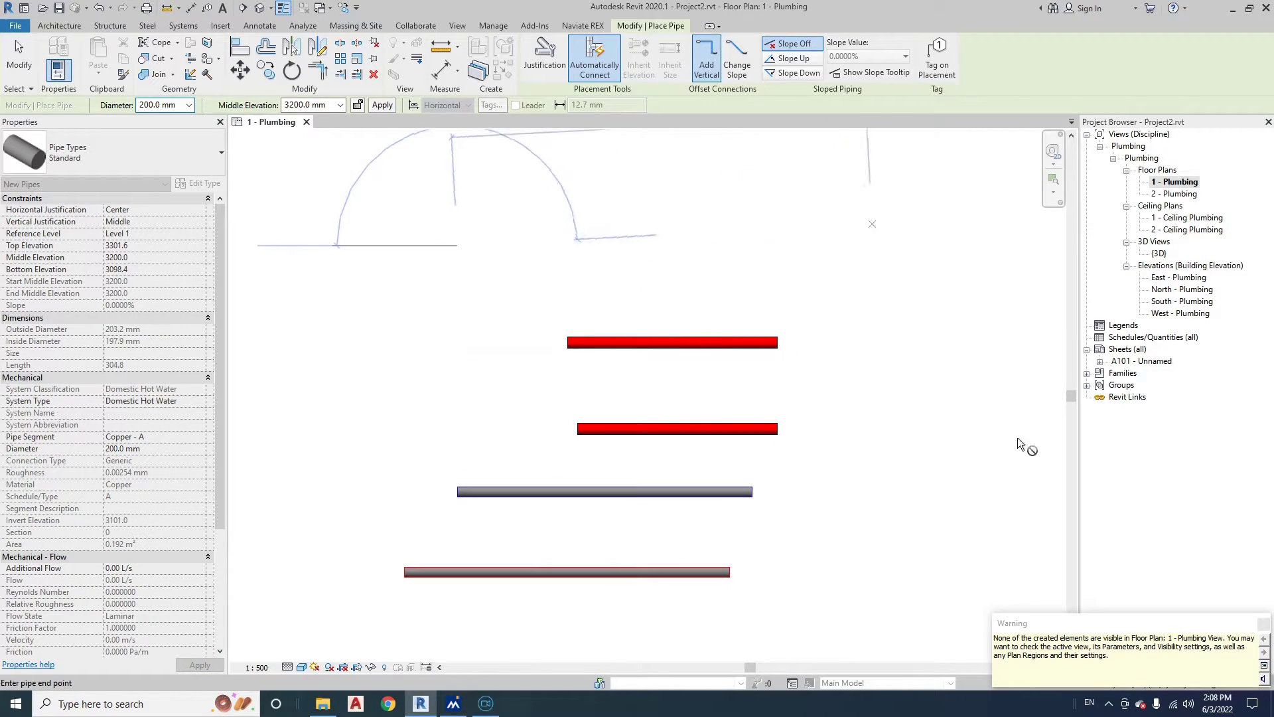
right_click(682, 193)
left_click(734, 197)
left_click(734, 197)
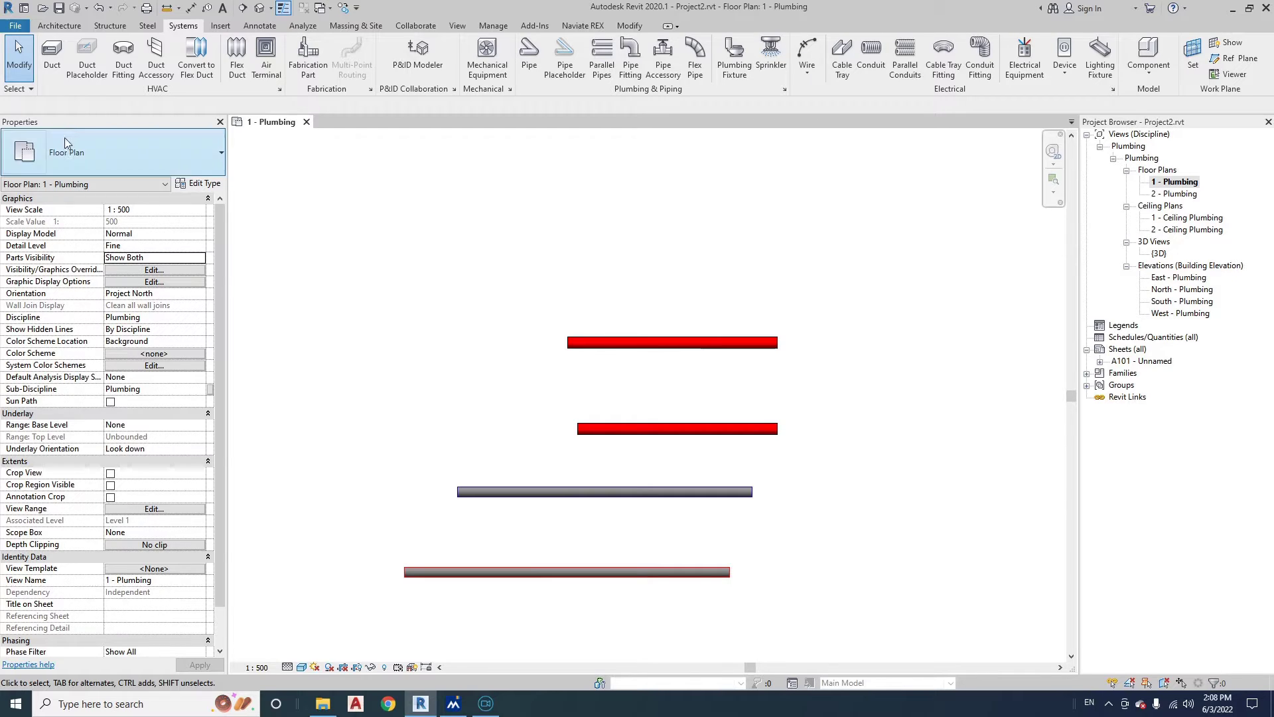
- Change the plan's View Range Top Offset from 3000 to 3400
left_click(155, 509)
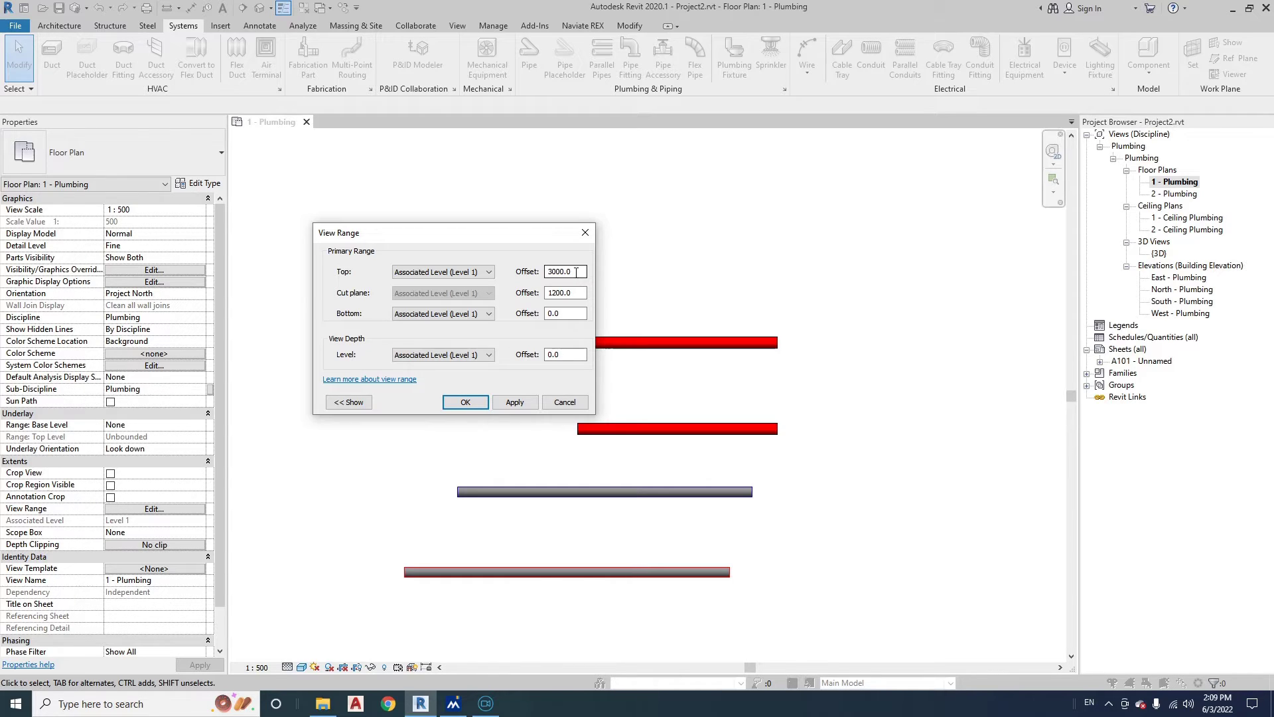
left_click_drag(576, 272, 515, 275)
type("3400")
left_click(467, 403)
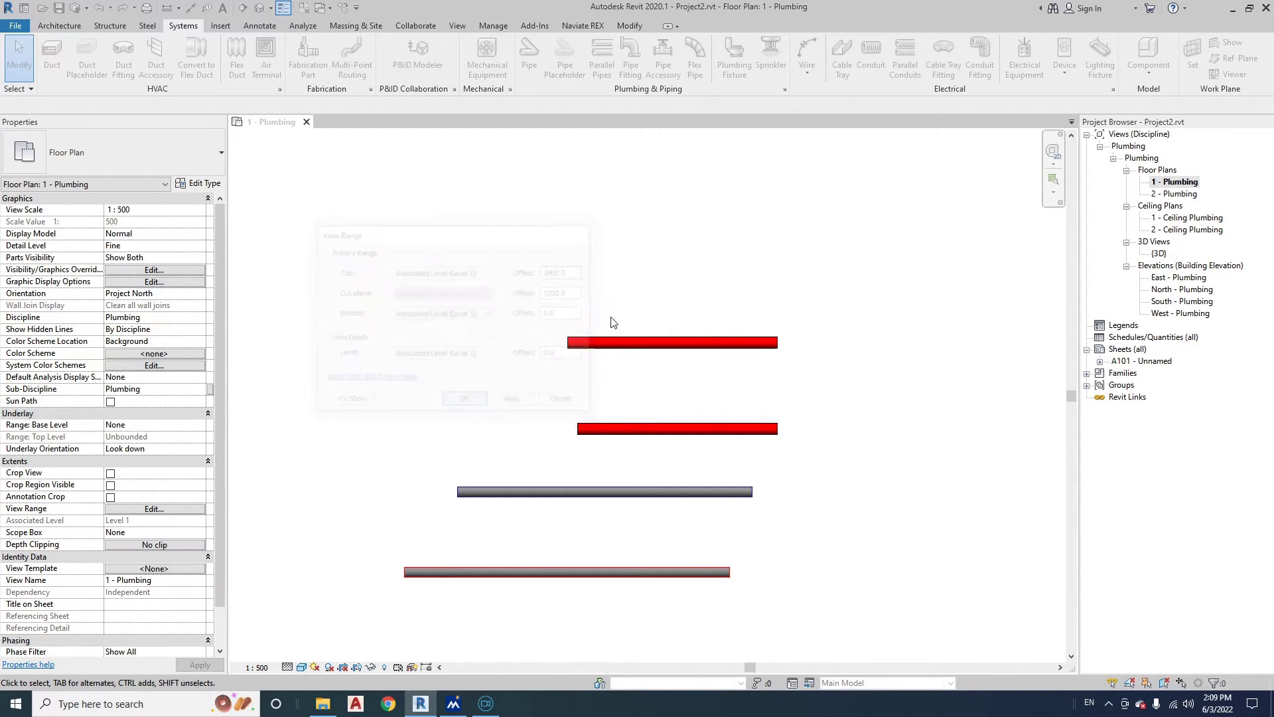